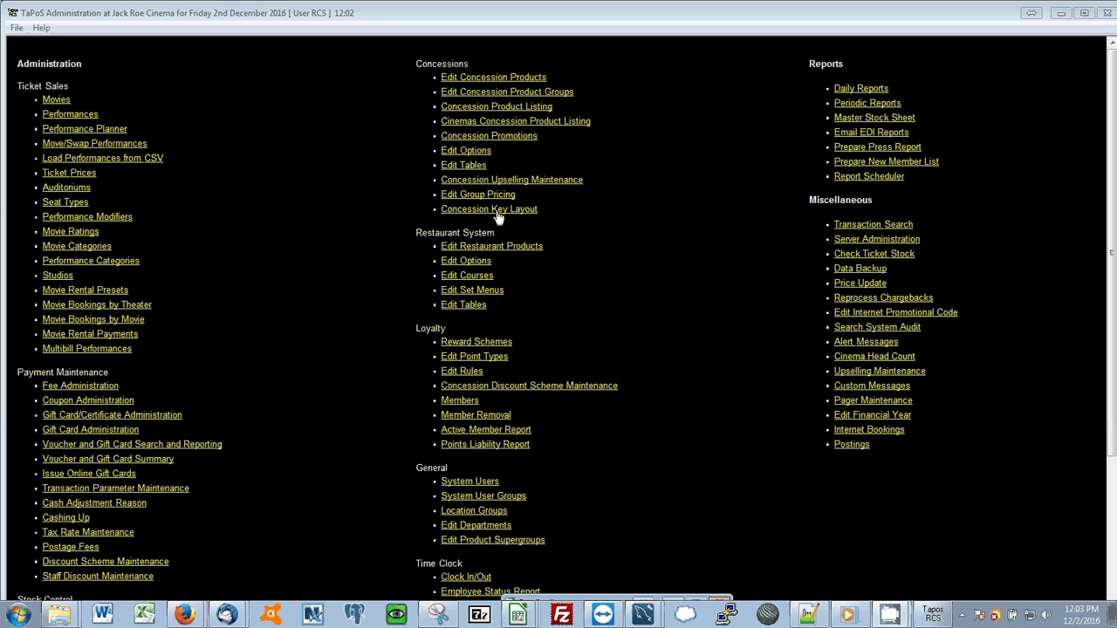
Open the Concession Key Layout editor and maximize its editing window.
left_click(498, 214)
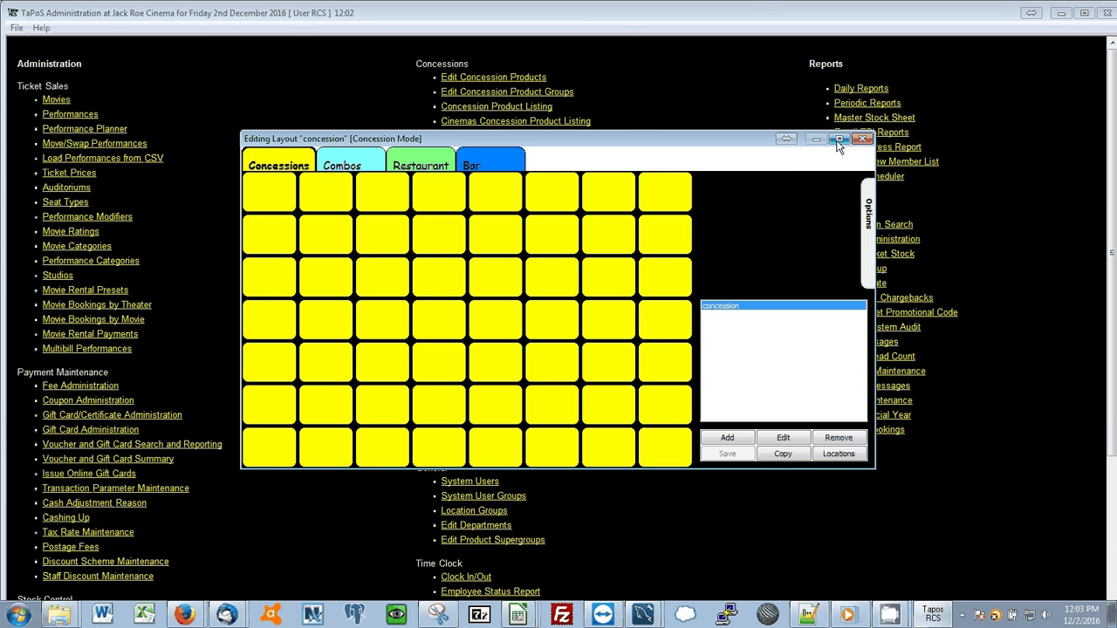
left_click(838, 139)
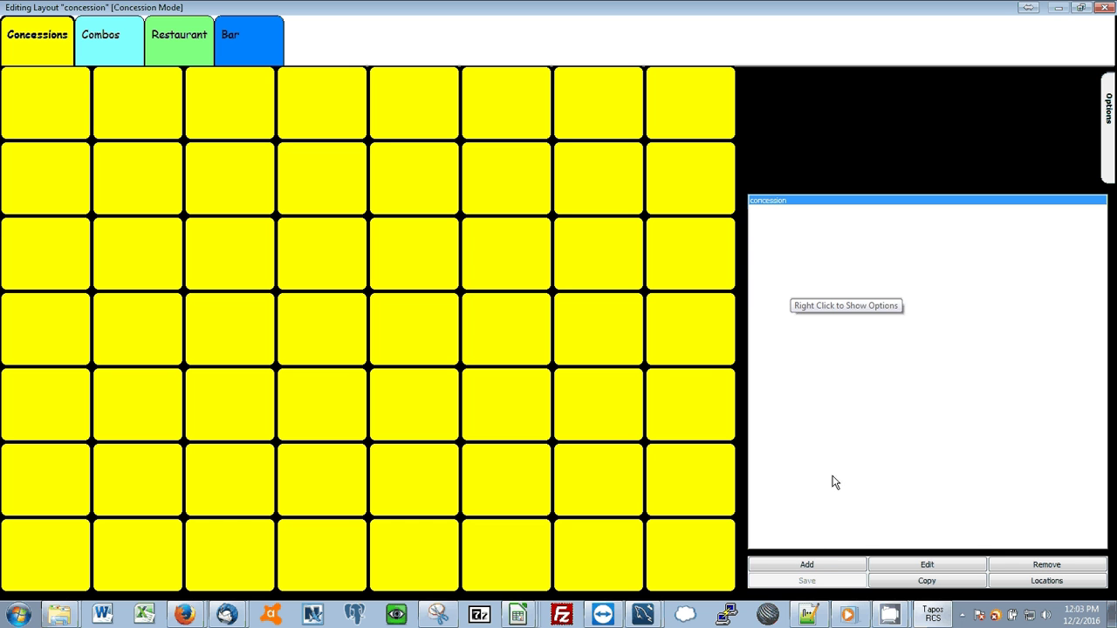
Add a layout named 'Layout12' with 10 rows and 10 columns.
left_click(817, 567)
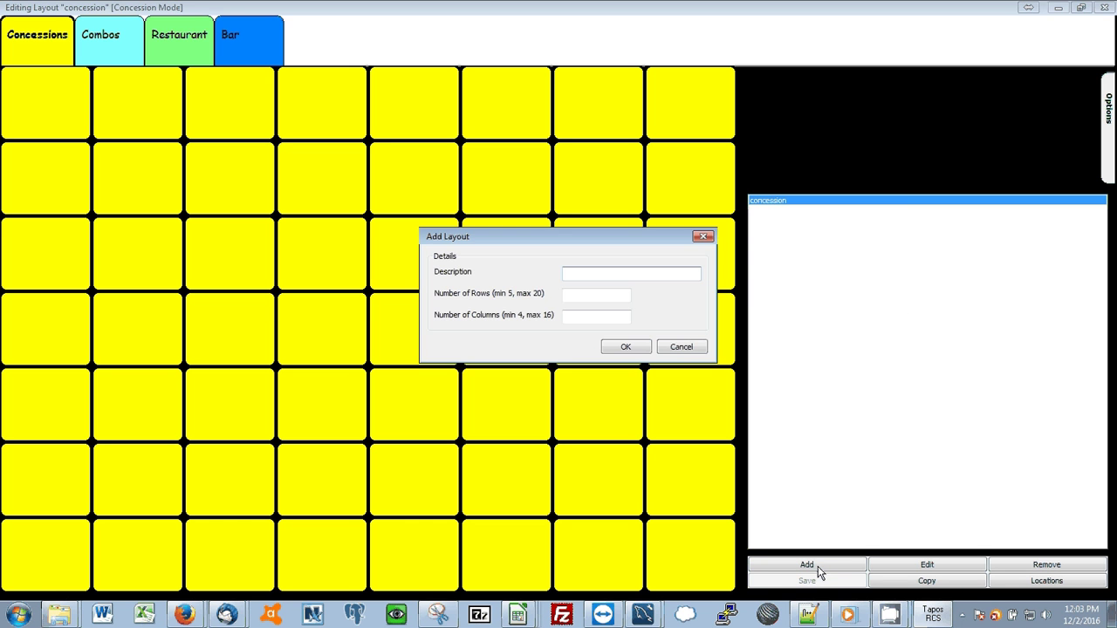
type("Layout12")
left_click(584, 297)
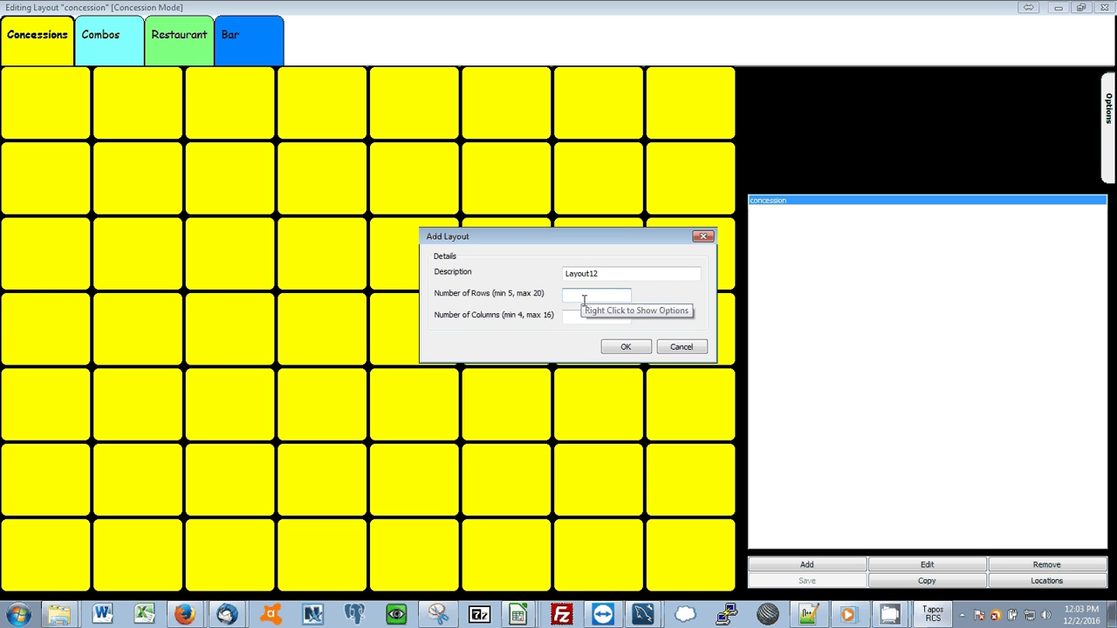
type("10")
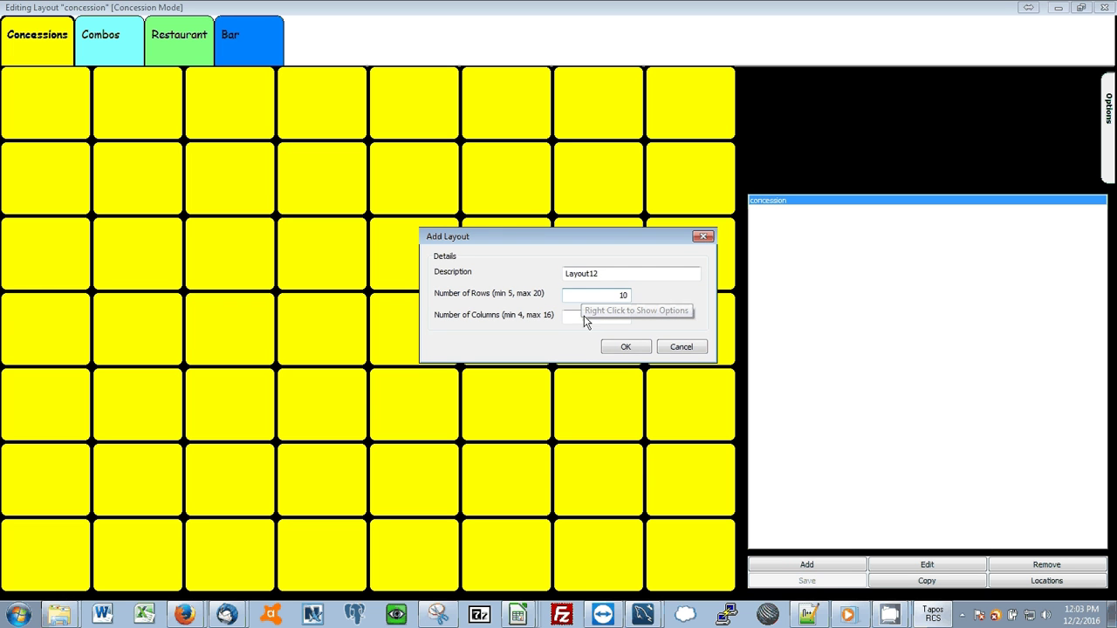
left_click(585, 316)
type("10")
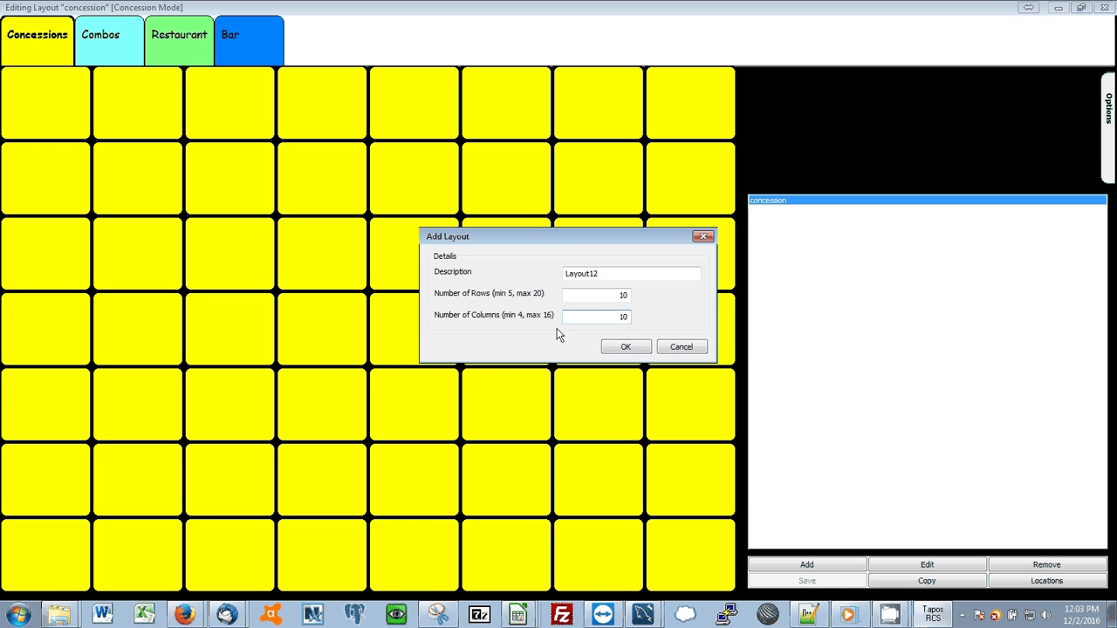
left_click(625, 348)
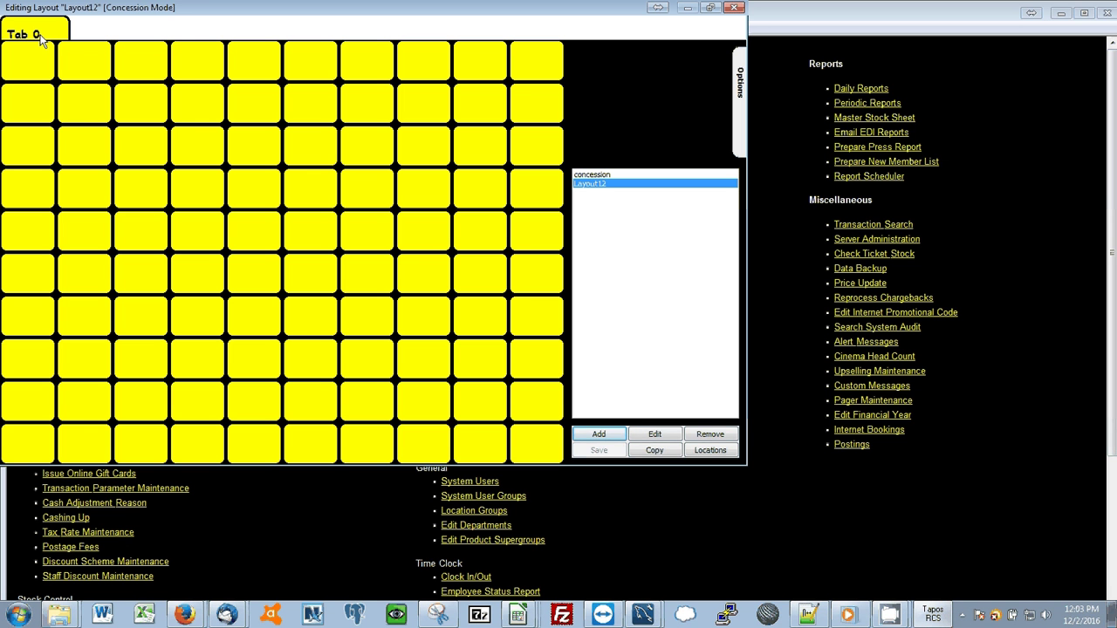
Rename the first tab from 'Tab 0' to 'Candy'.
right_click(40, 41)
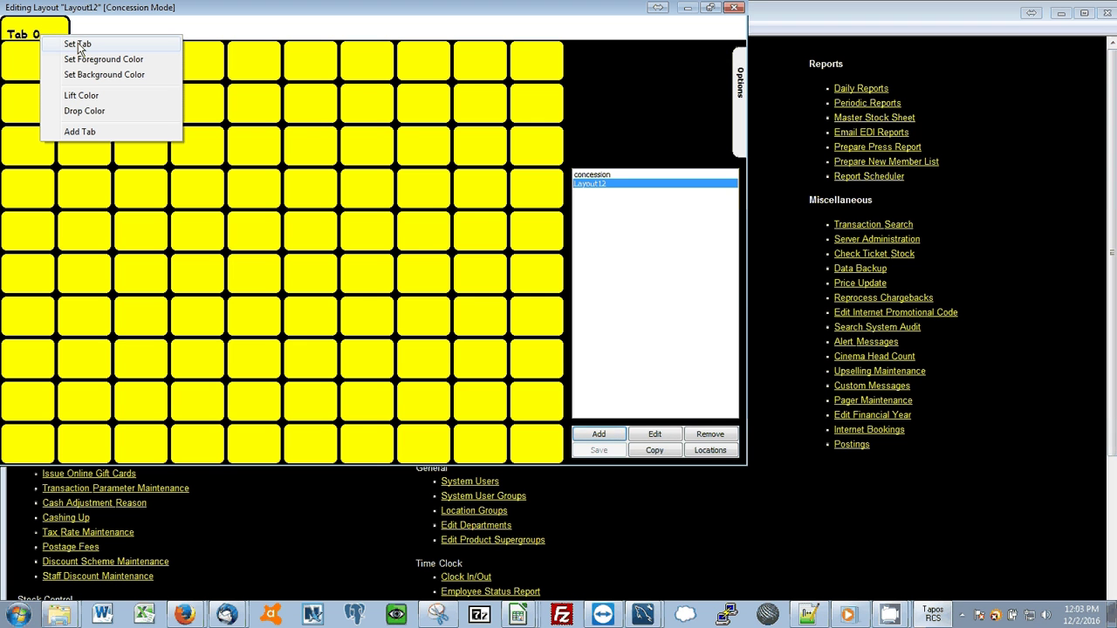
left_click(79, 45)
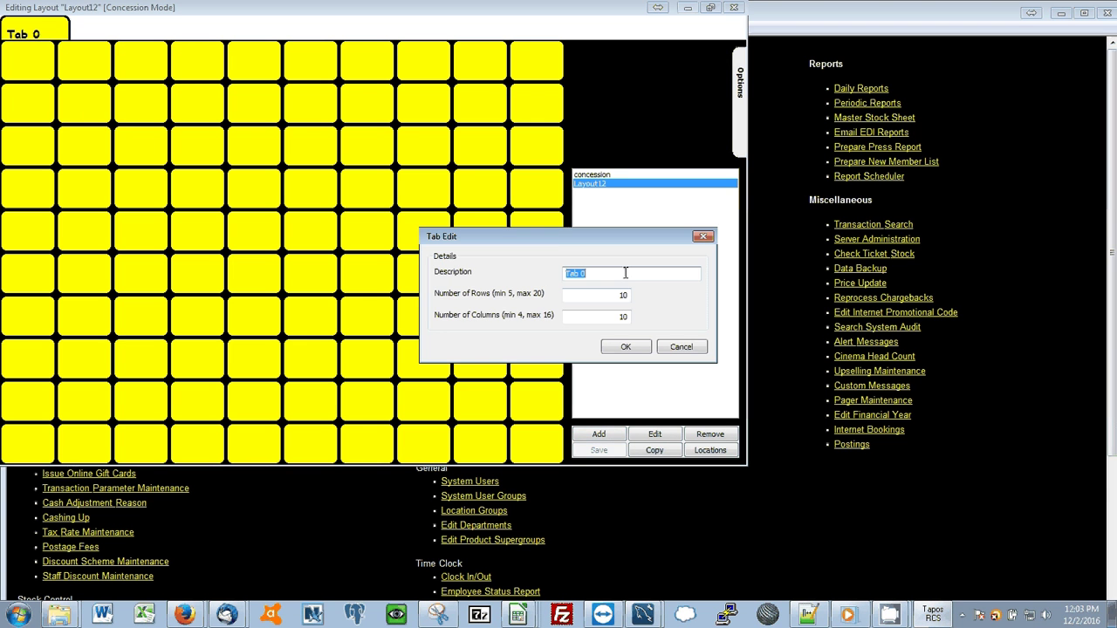
type("Candy")
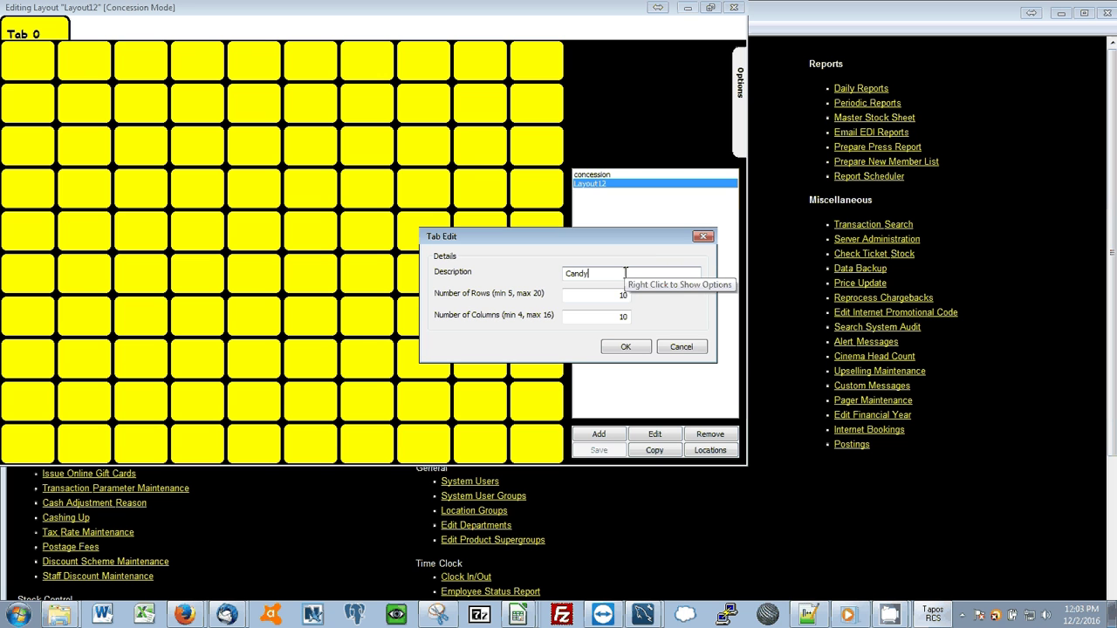
left_click(620, 295)
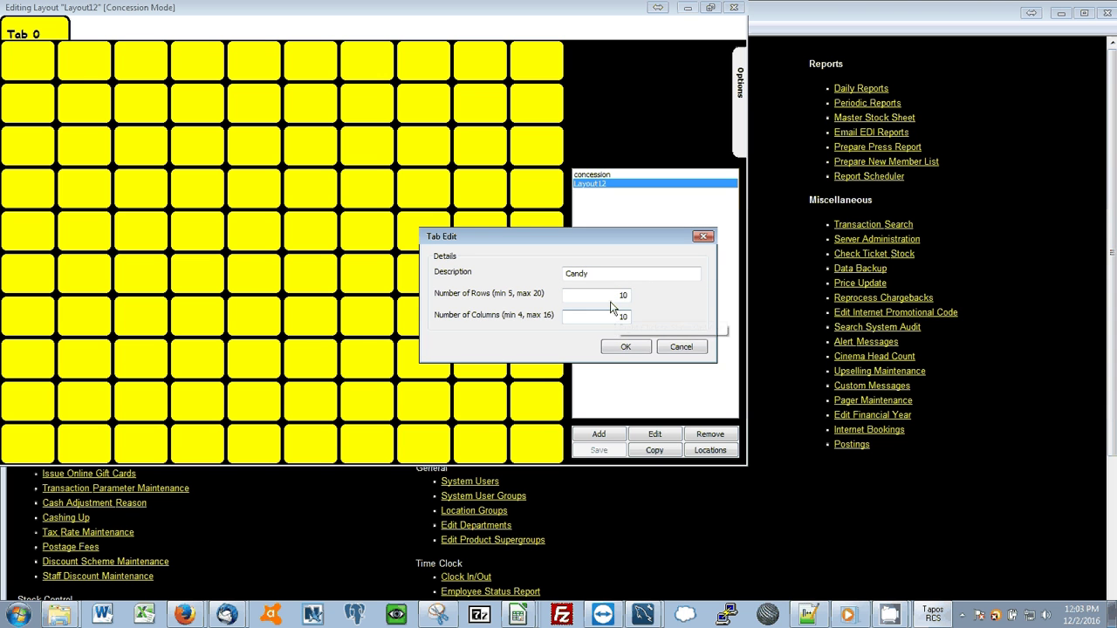
left_click(619, 348)
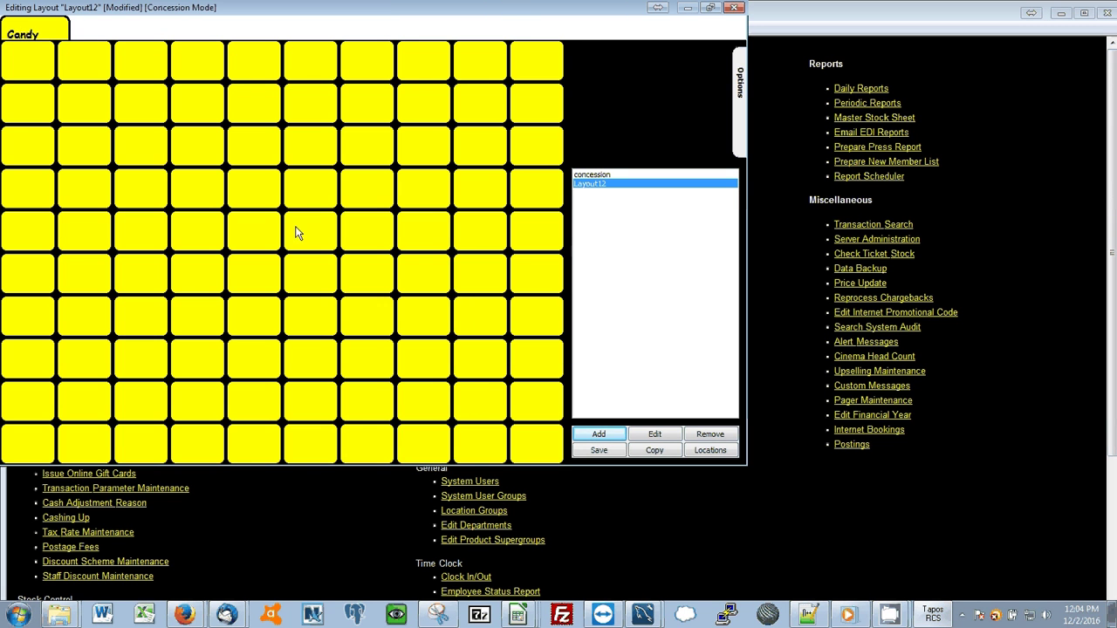
Set the Candy tab's background colour to bright green (128, 255, 0).
right_click(32, 29)
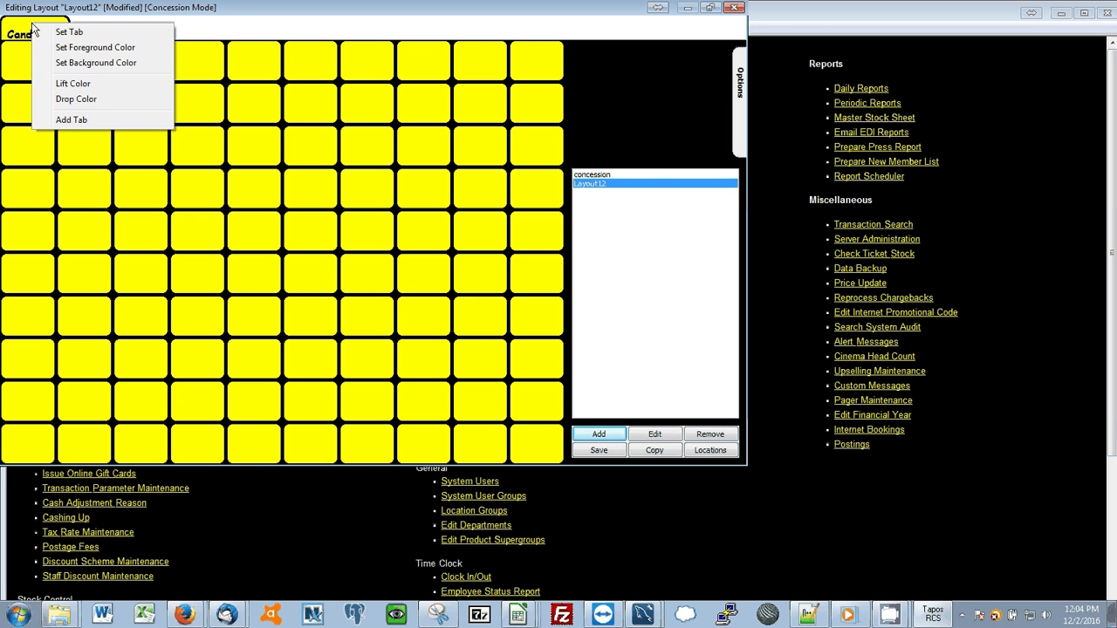
left_click(92, 64)
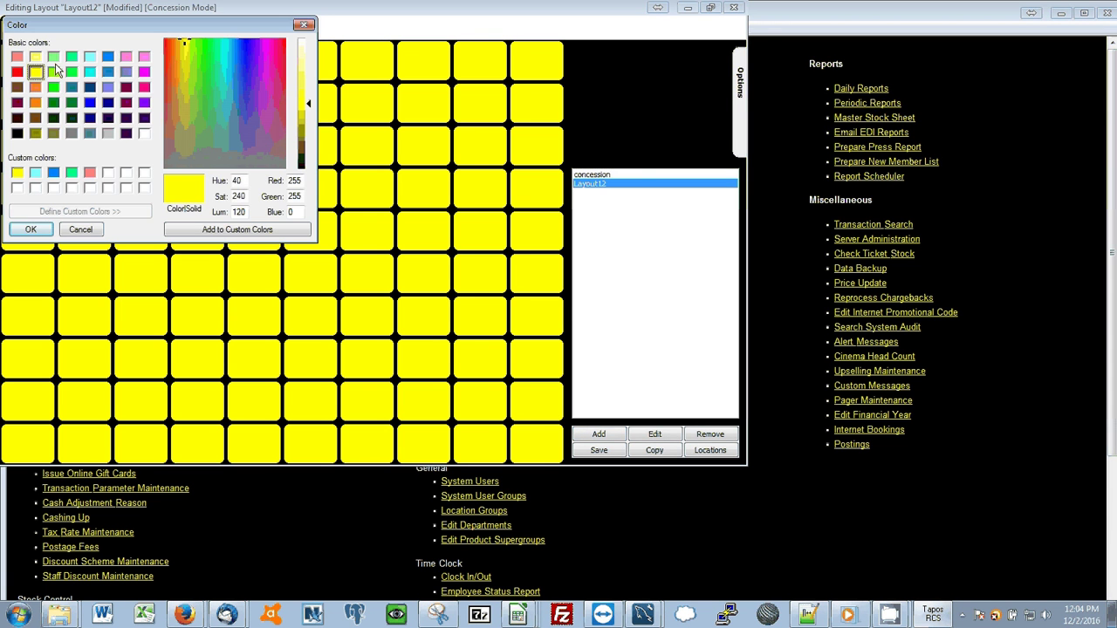
left_click(55, 71)
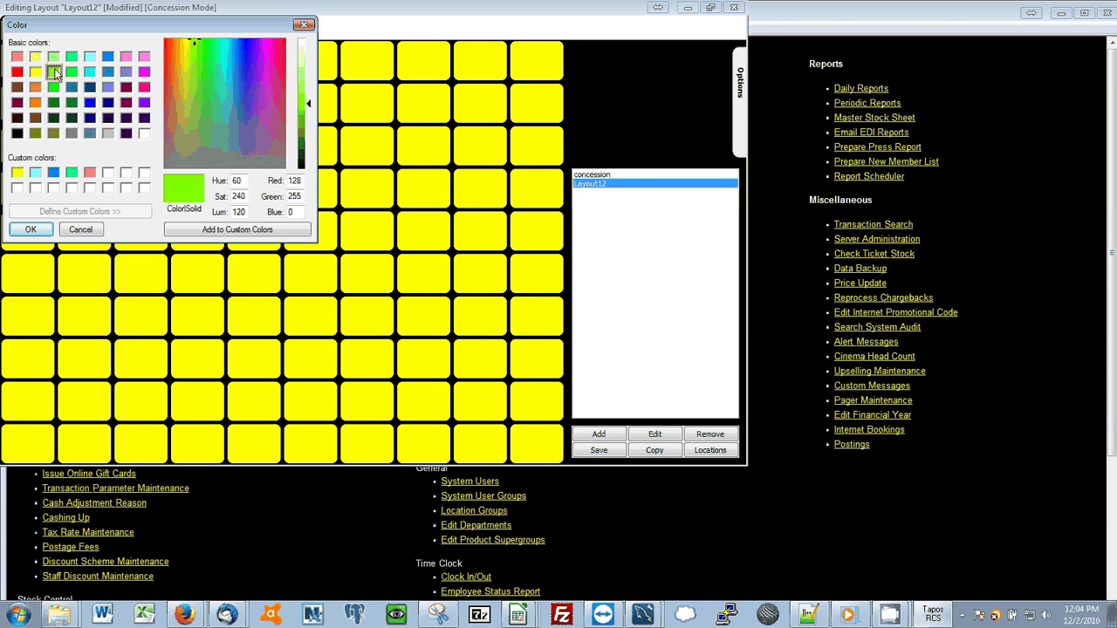
left_click(29, 231)
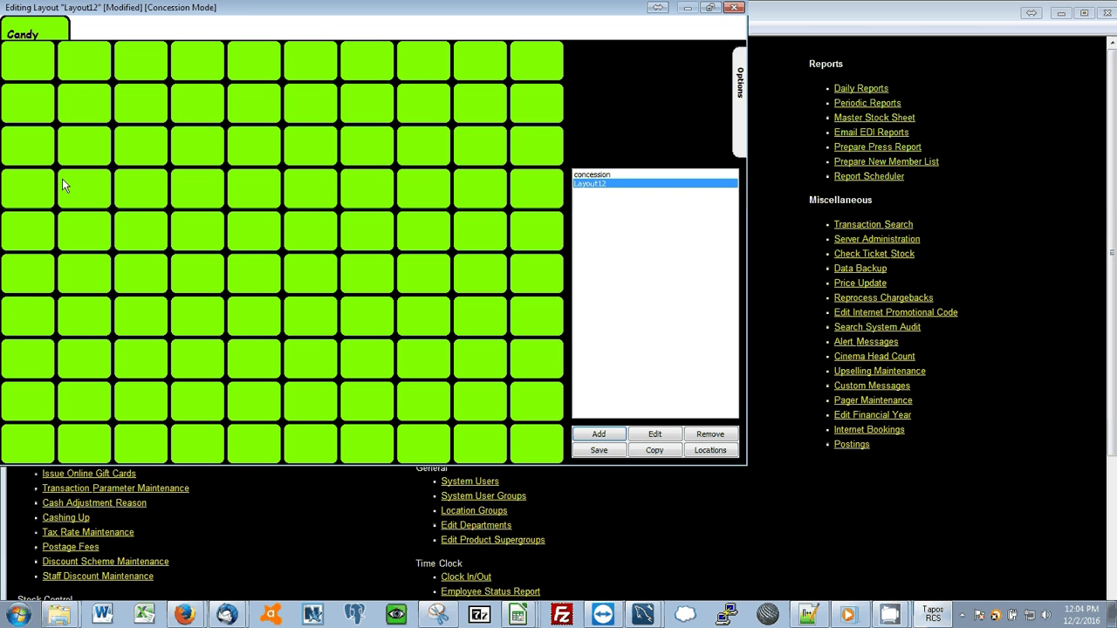
Assign Small Popcorn to the Candy tab's top-left key, labelled SM POP.
right_click(35, 58)
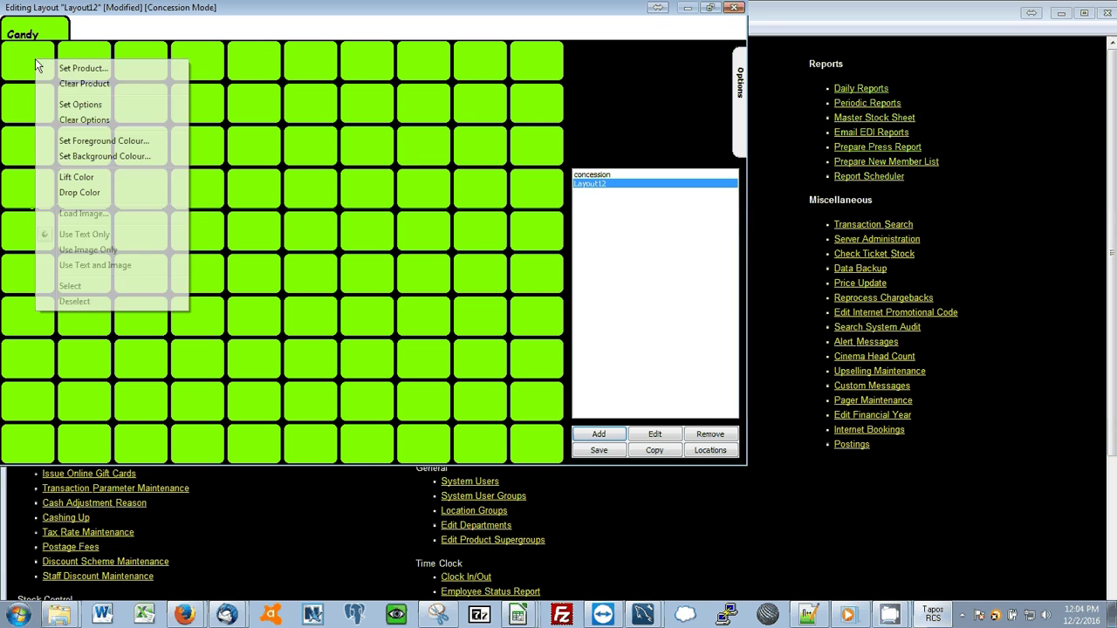
left_click(80, 69)
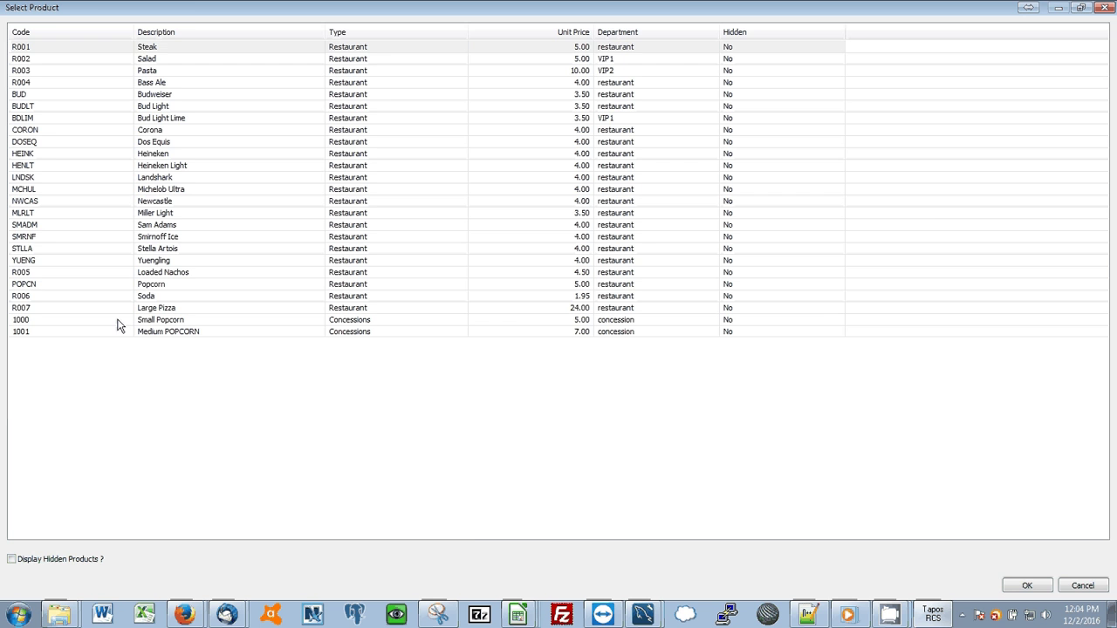
double_click(117, 319)
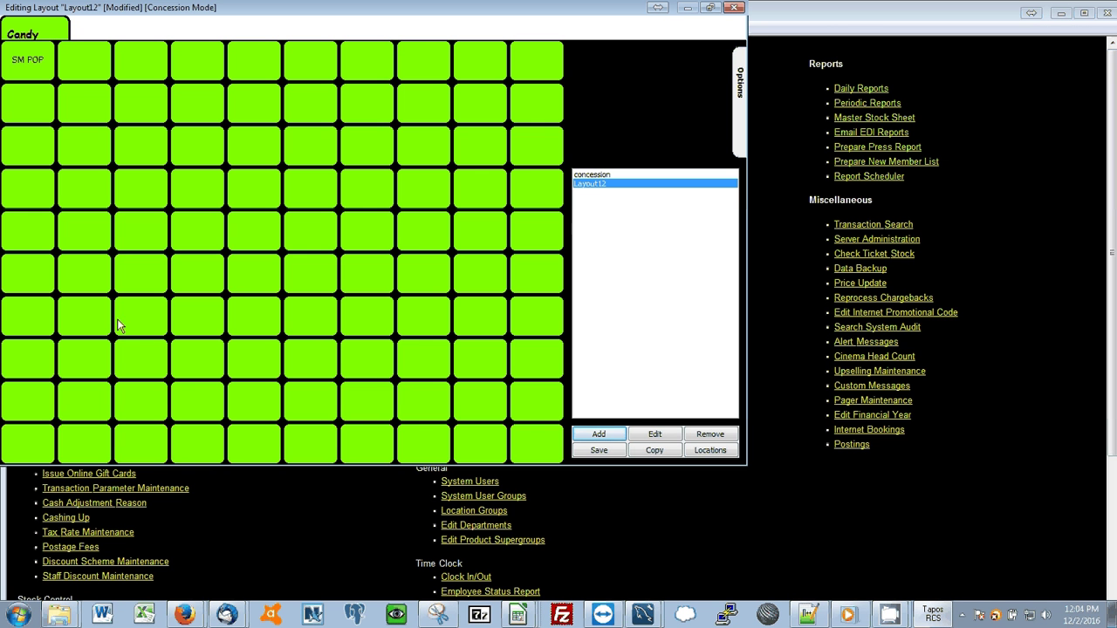
Start loading an image for the SM POP key and browse to the images folder.
right_click(37, 63)
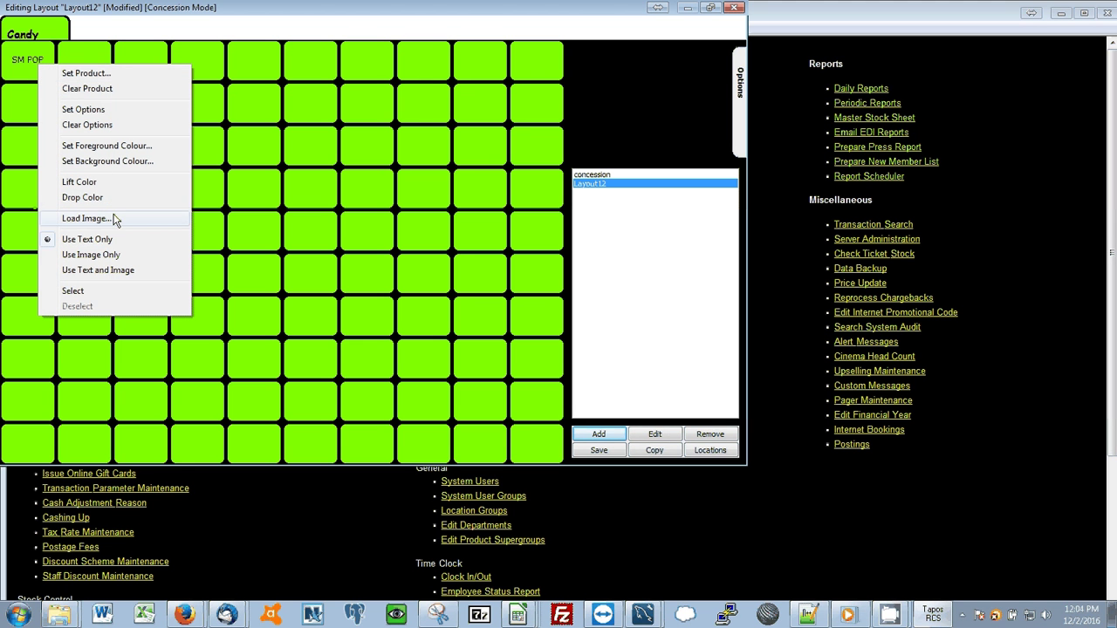
left_click(119, 218)
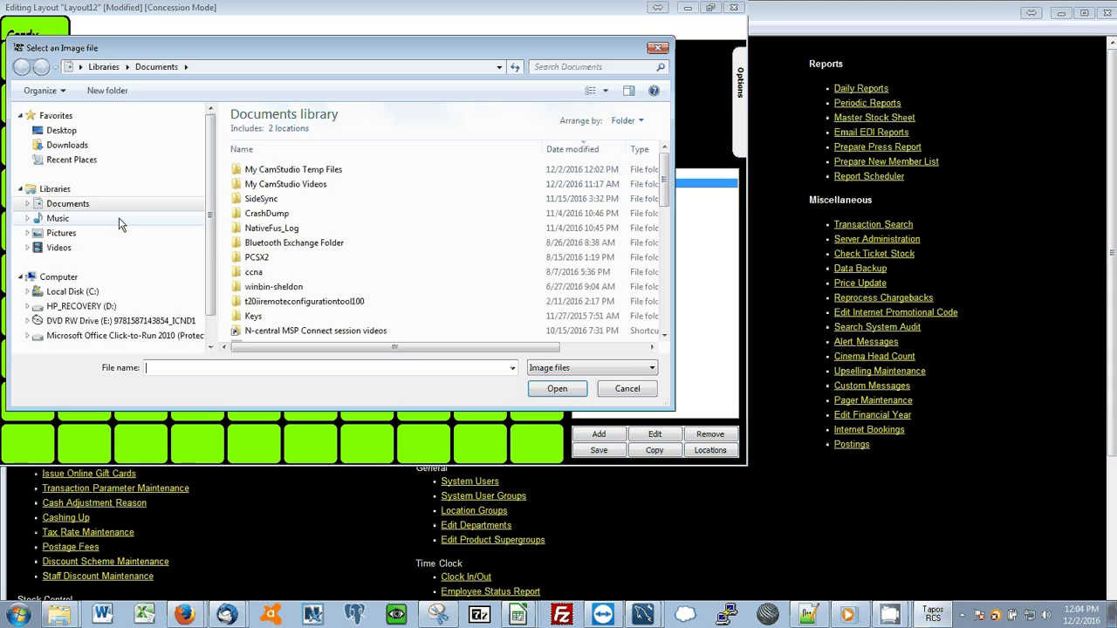
left_click(488, 67)
left_click(501, 67)
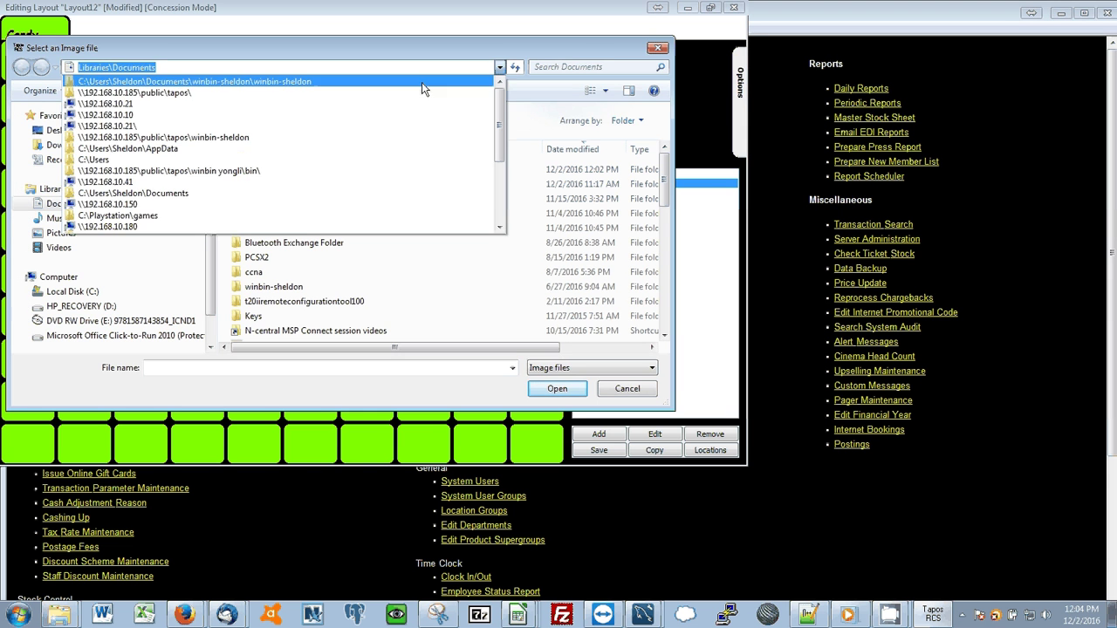
left_click(421, 82)
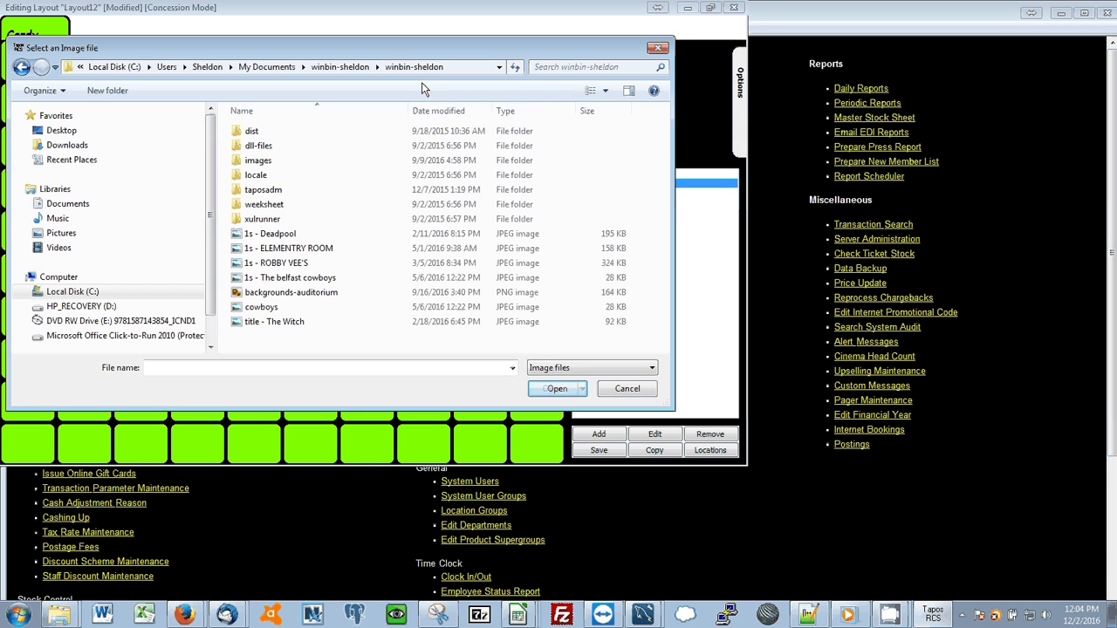
left_click(270, 165)
double_click(271, 171)
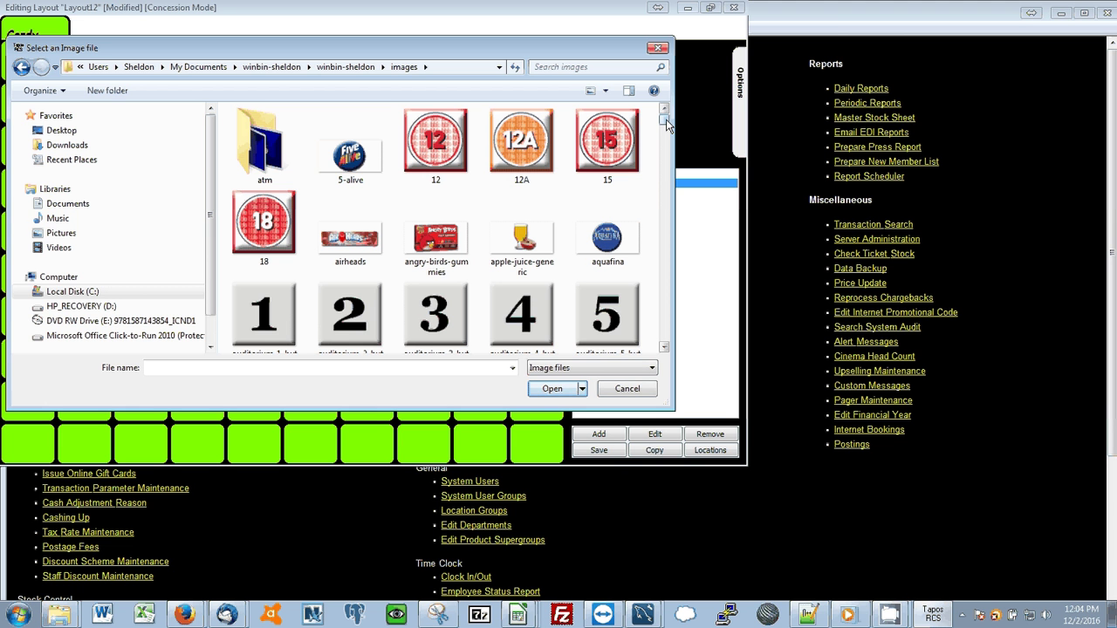
Search the folder for 'popcorn' and load popcorn-gourmet-small onto the button.
left_click_drag(665, 125, 665, 231)
left_click(587, 66)
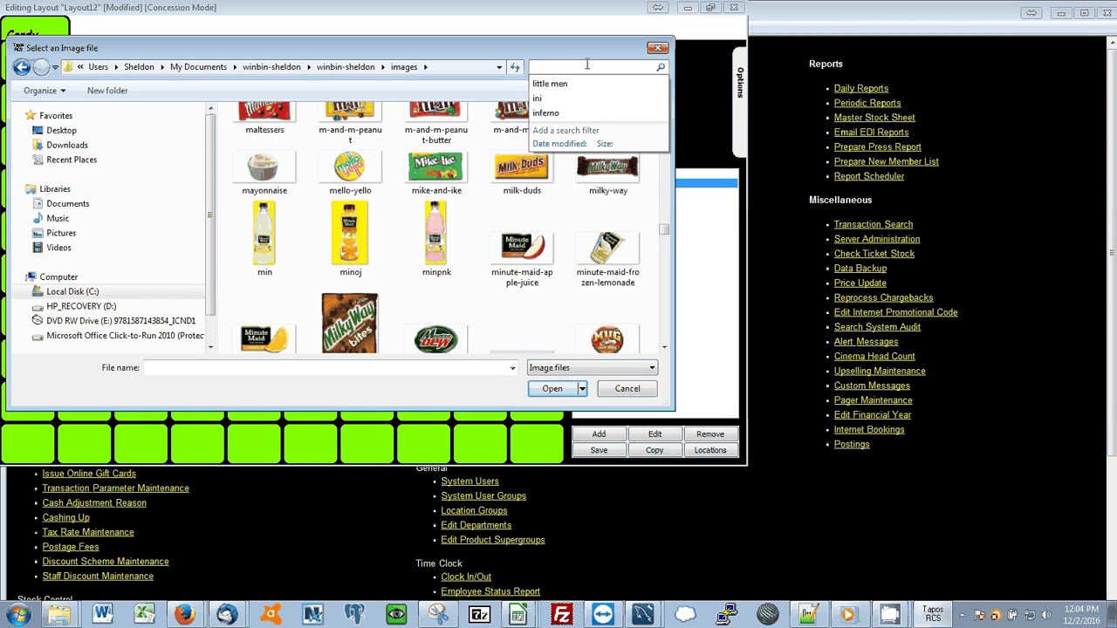
type("popcorn")
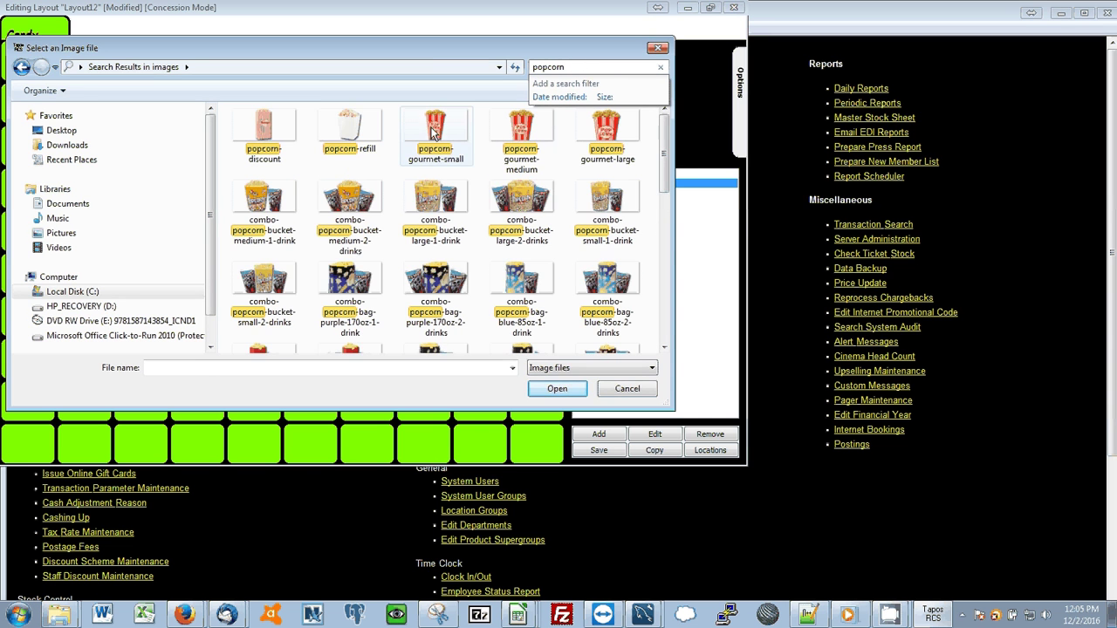
left_click(439, 132)
double_click(439, 132)
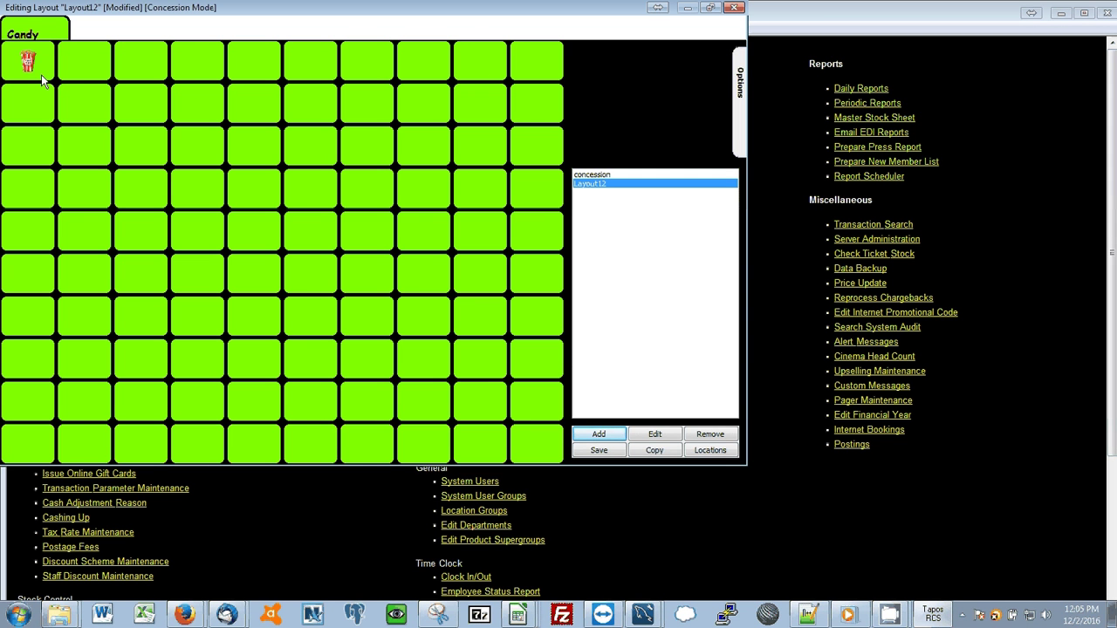
Set Display Options to All Text and Images and Display Pricing to All Price.
mouse_move(737, 77)
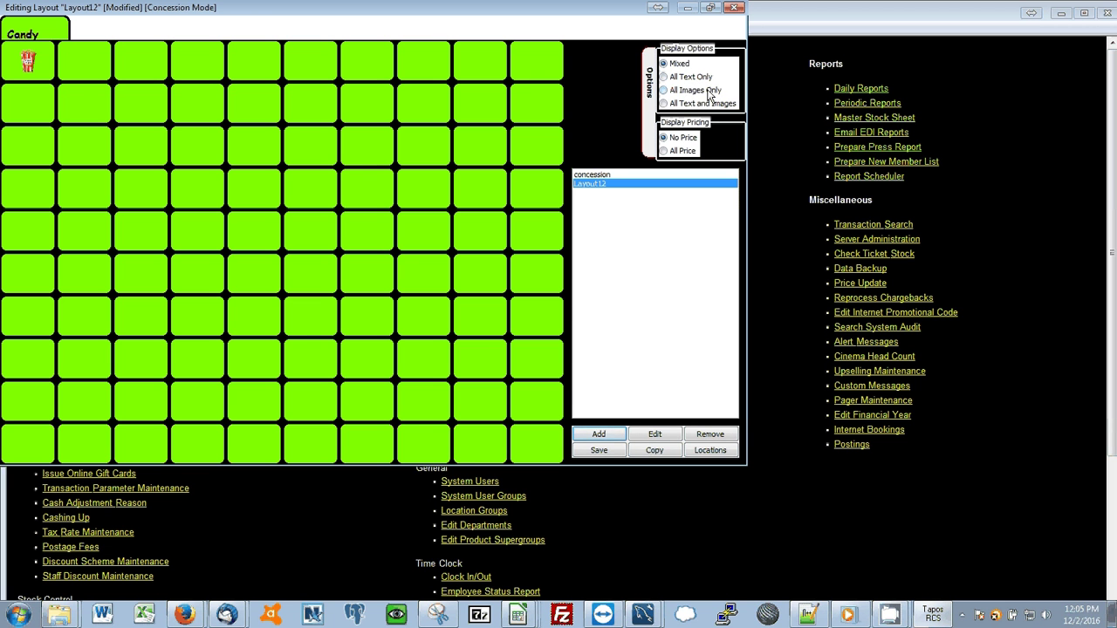
left_click(663, 104)
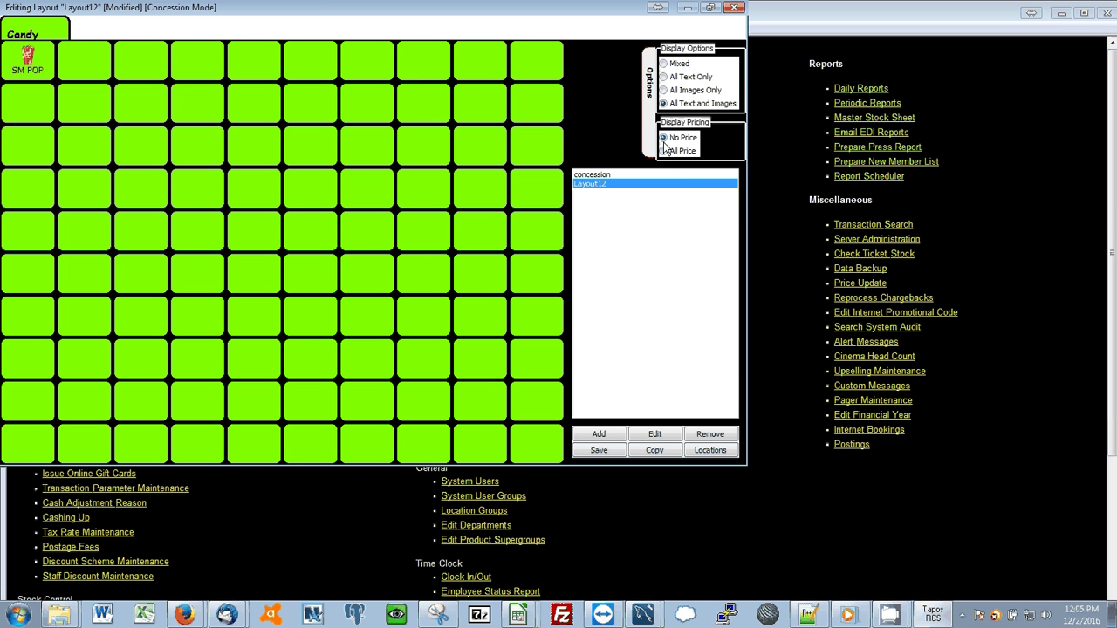
left_click(664, 151)
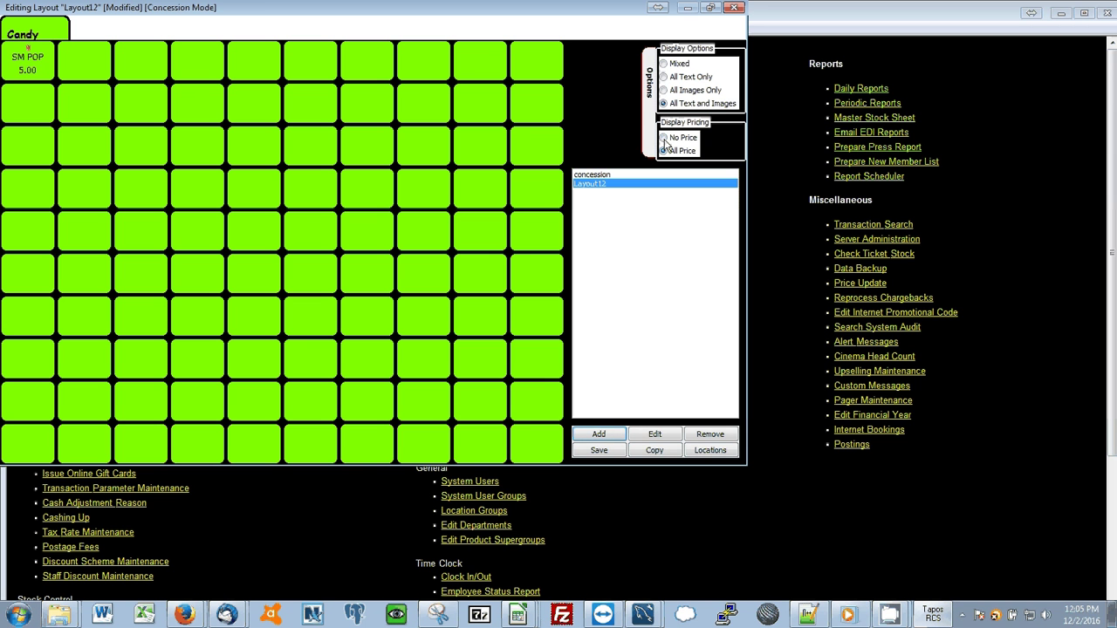
left_click(663, 138)
left_click(663, 150)
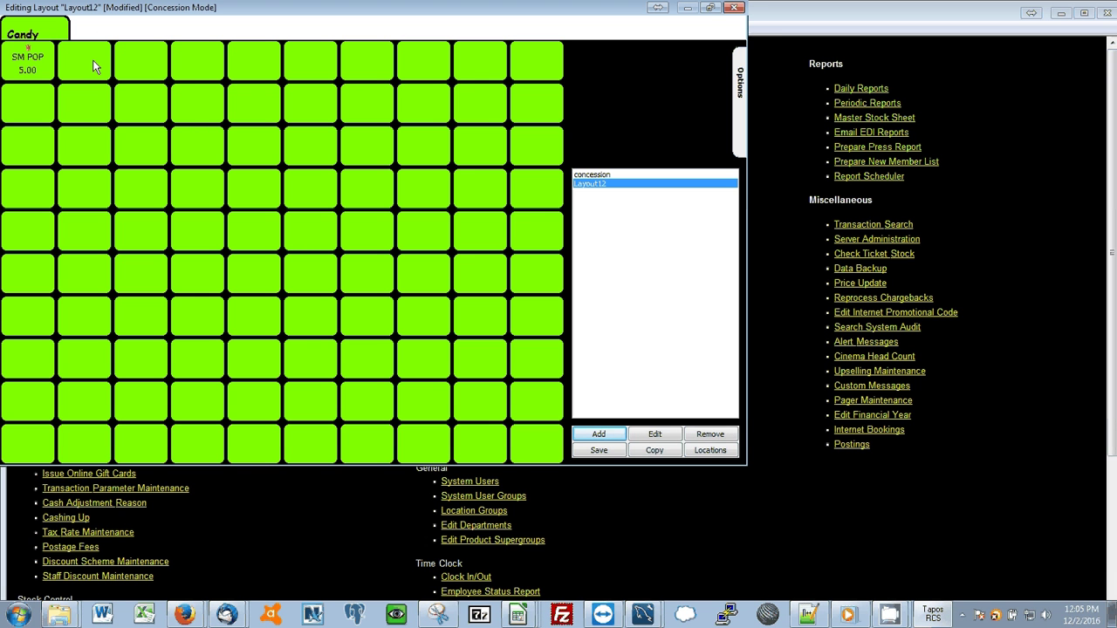
Add a 'Drinks' tab with a 10 by 10 button grid.
right_click(52, 39)
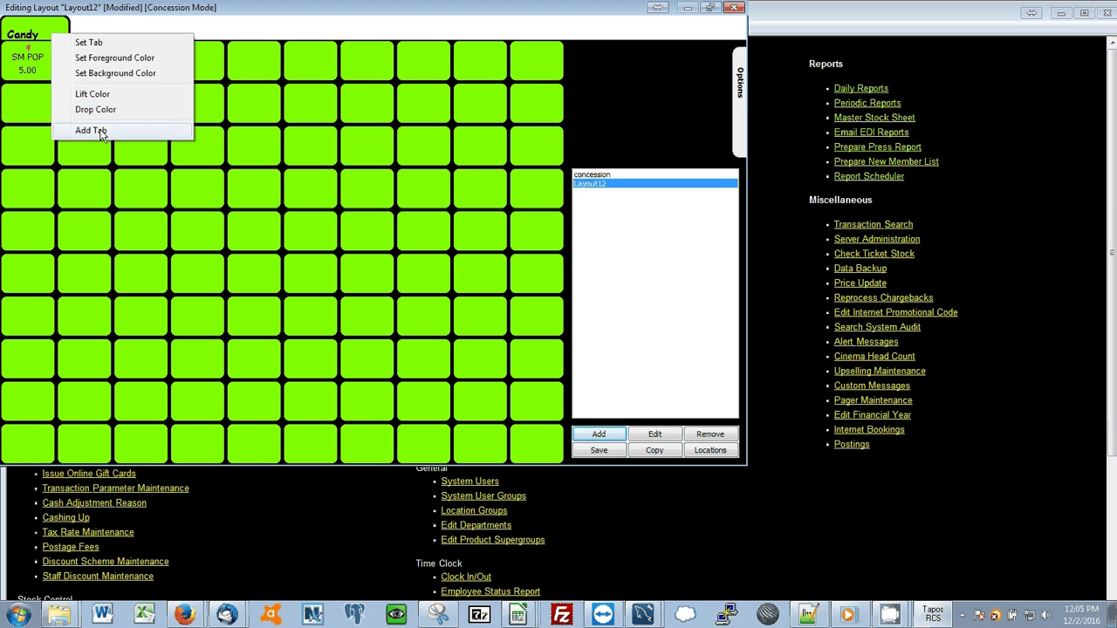
left_click(90, 130)
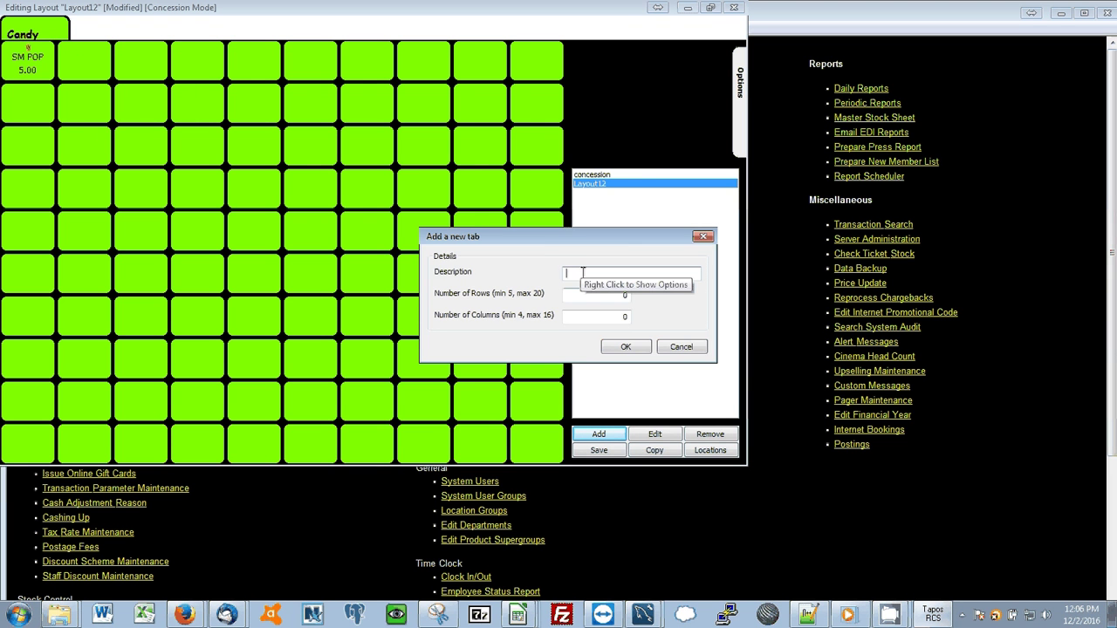
type("Drinks")
left_click(590, 297)
type("5")
type("1")
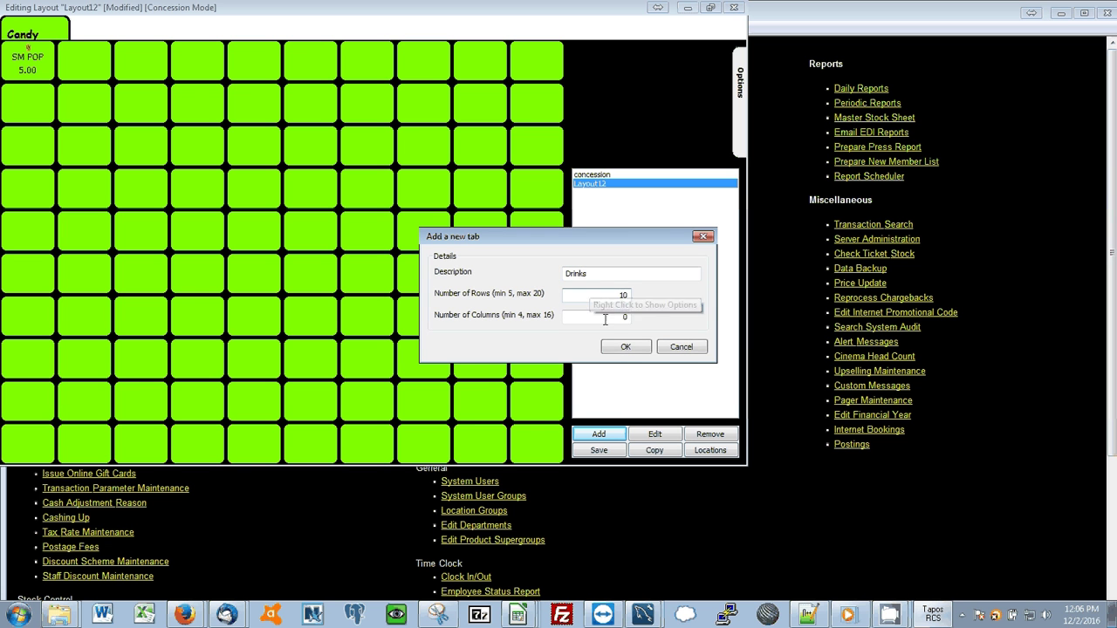
left_click(607, 318)
type("1")
left_click(615, 346)
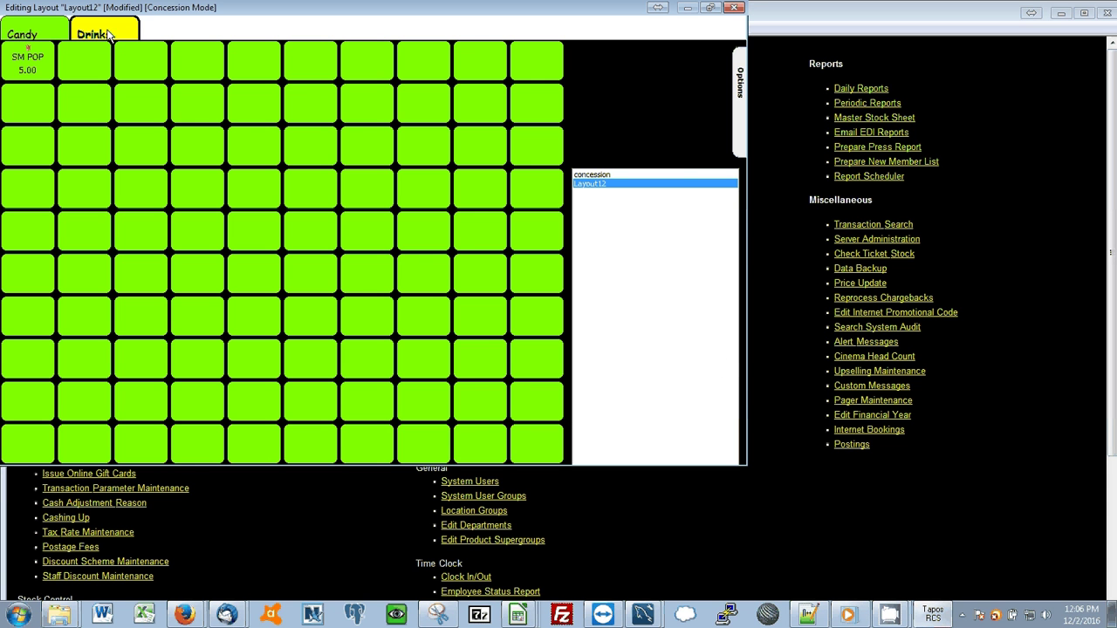
From the Drinks tab, assign Layout12 to both POS1 locations and save it.
left_click(89, 35)
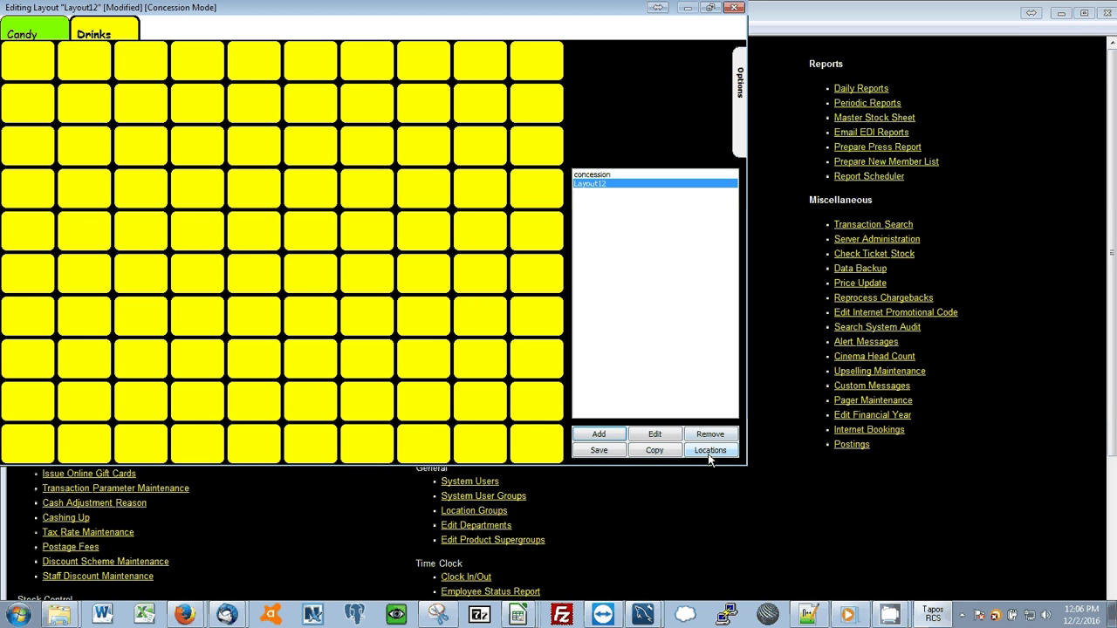
left_click(709, 450)
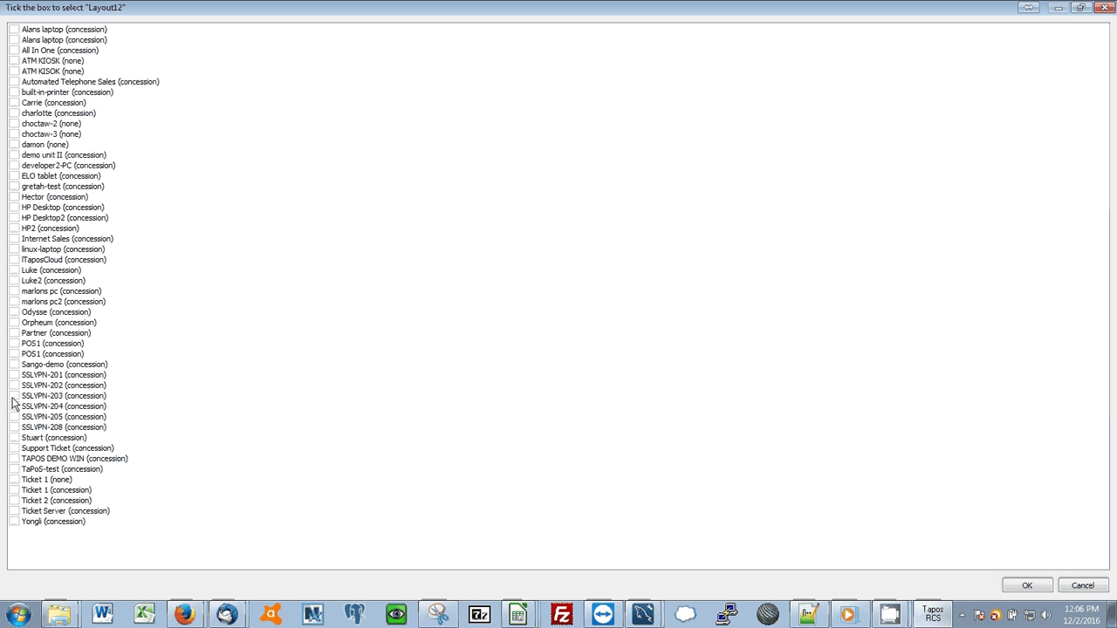
left_click(14, 344)
left_click(14, 354)
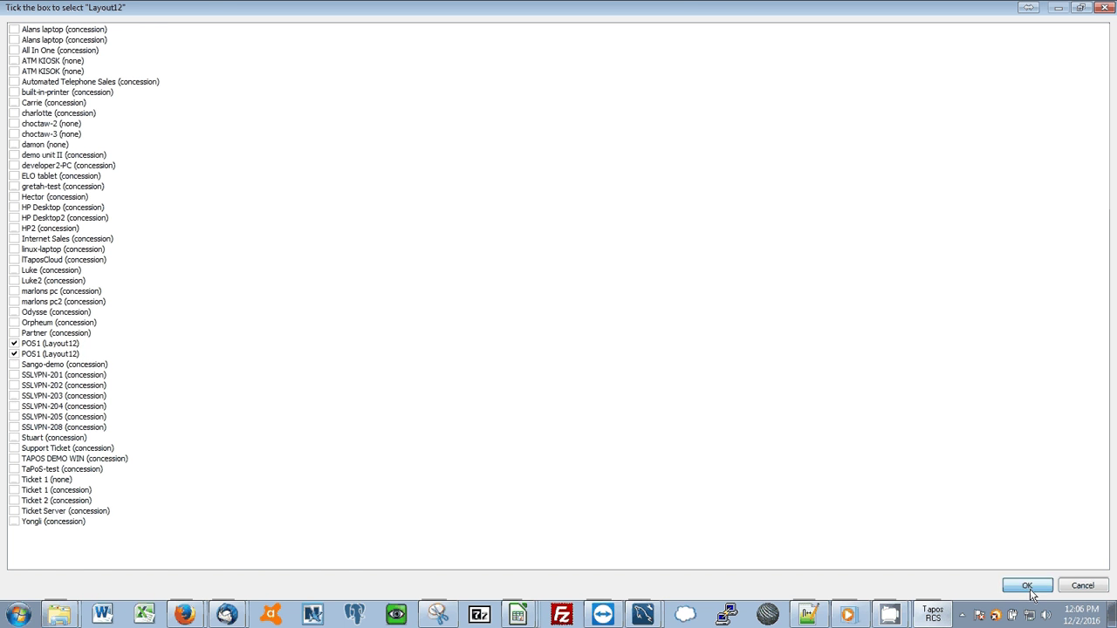
left_click(1015, 588)
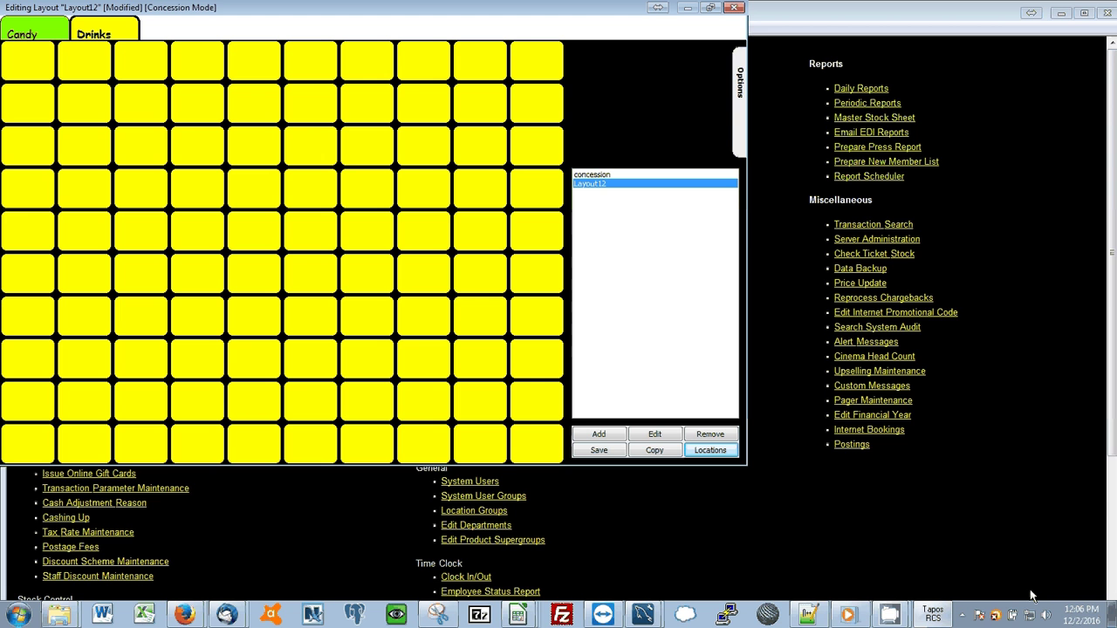
left_click(615, 454)
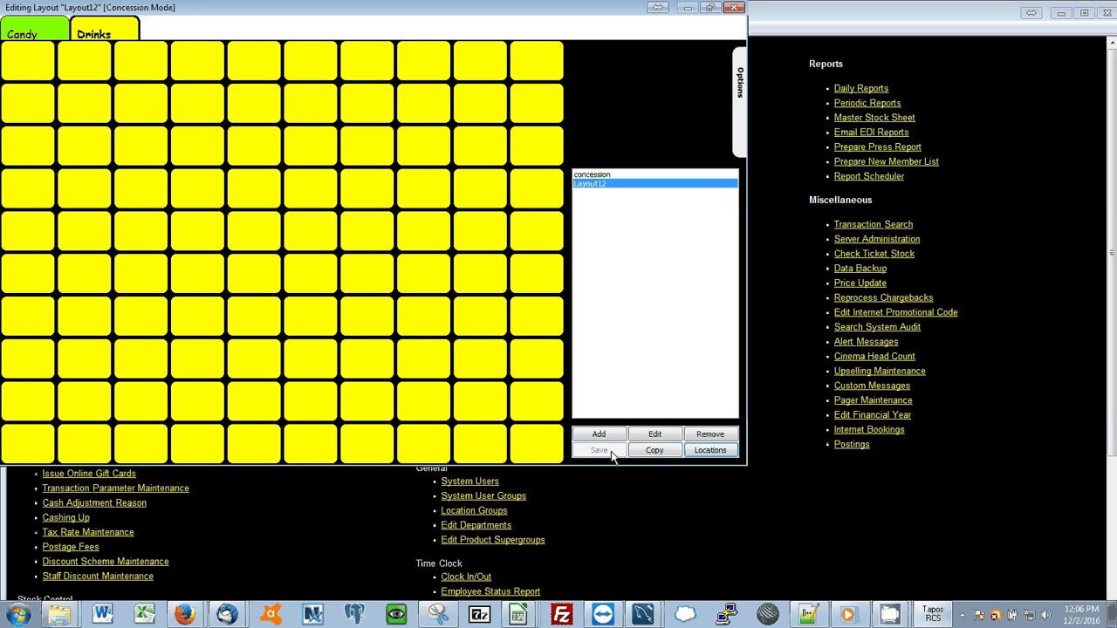